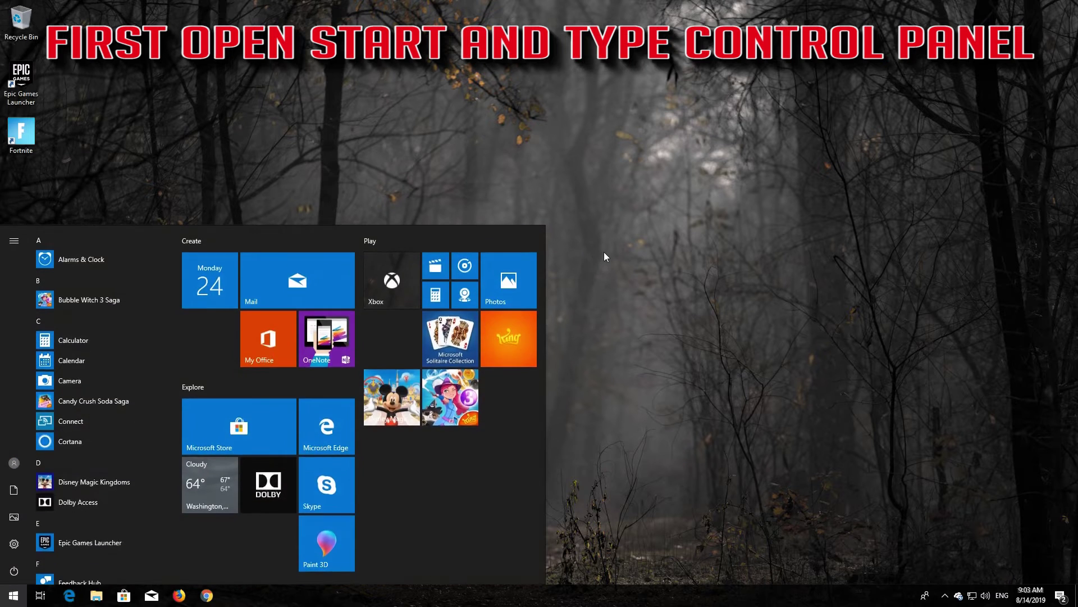
# Open the Ethernet adapter's Properties from Control Panel's Network and Sharing Center adapter settings
pyautogui.write('control panel')
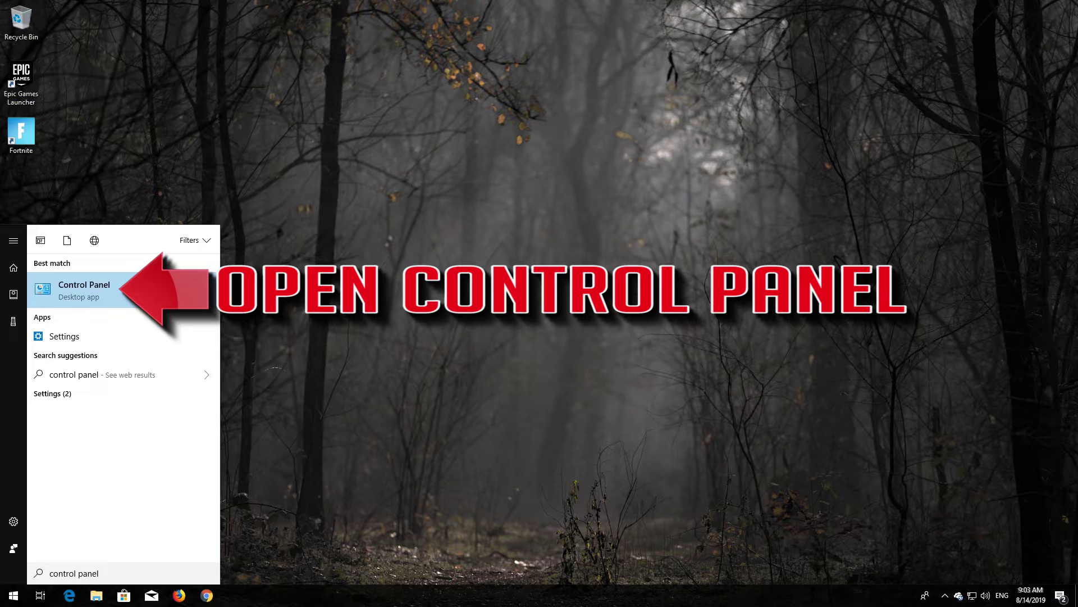
pyautogui.click(72, 304)
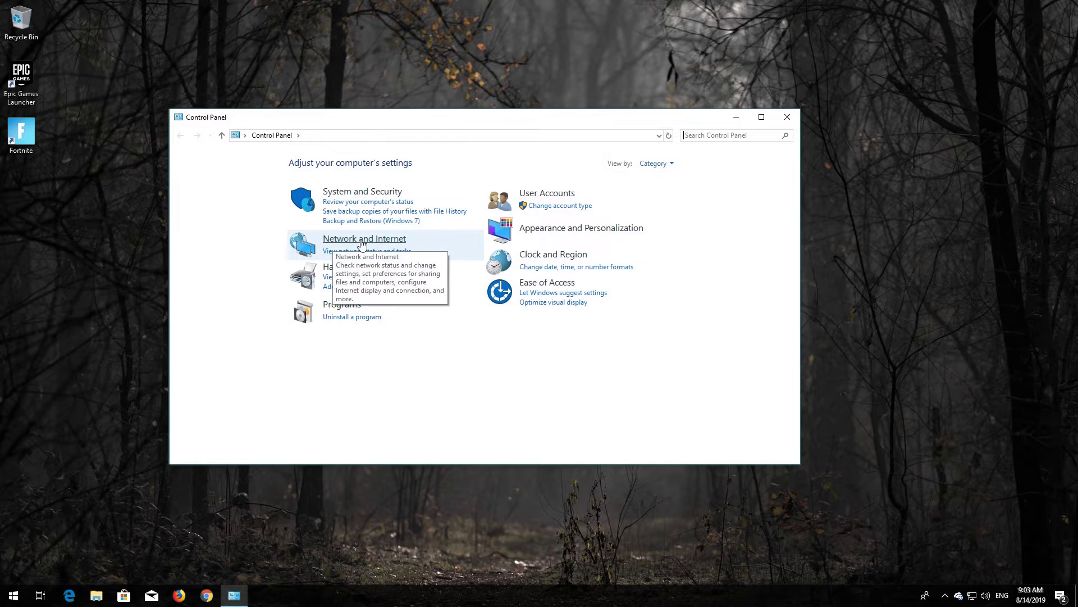
pyautogui.click(400, 242)
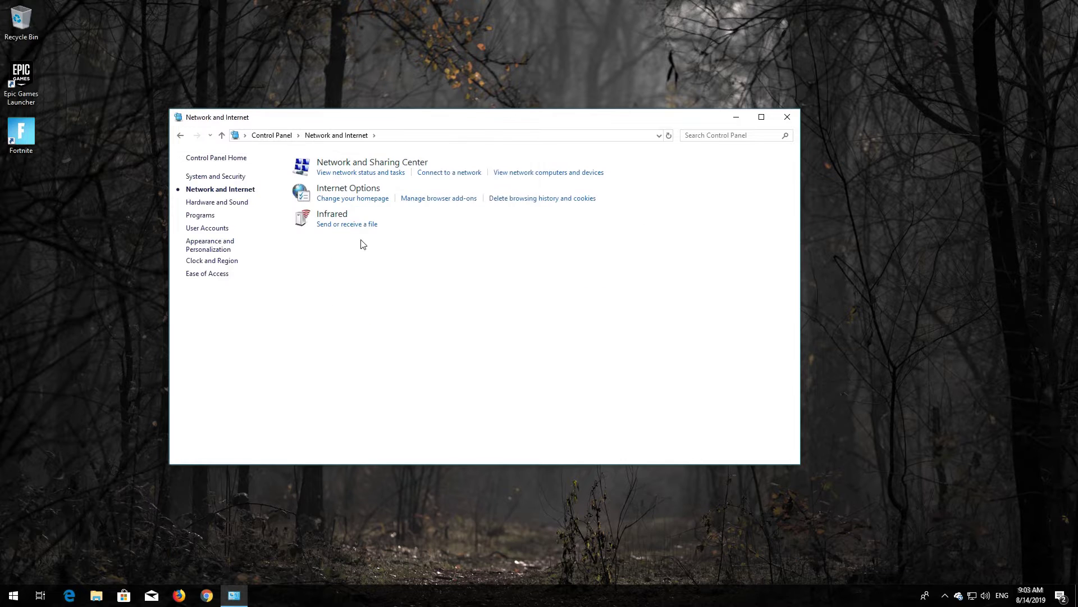
pyautogui.click(387, 164)
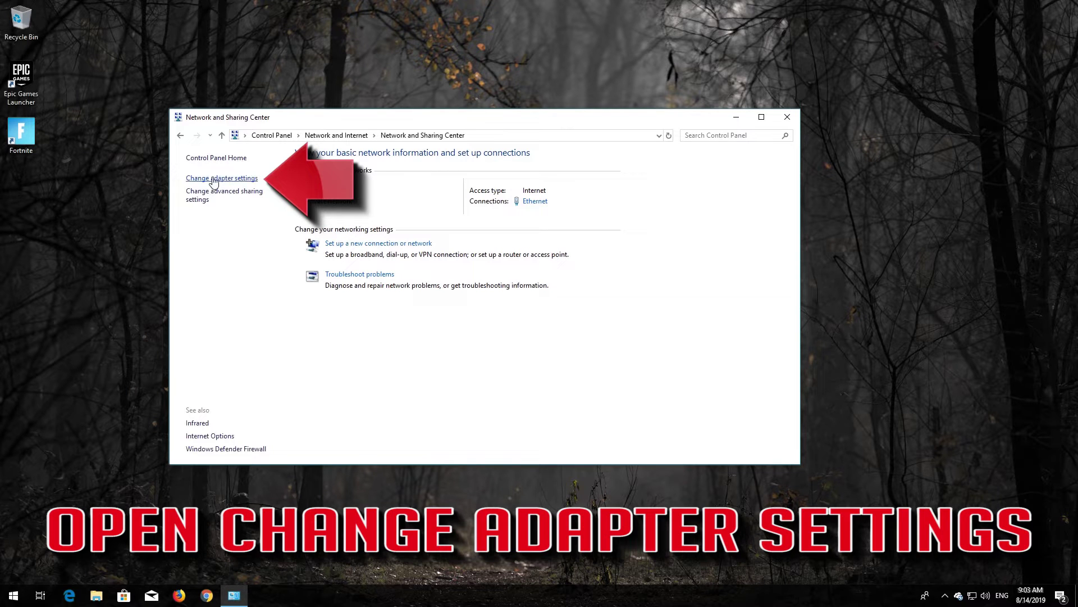
pyautogui.click(212, 179)
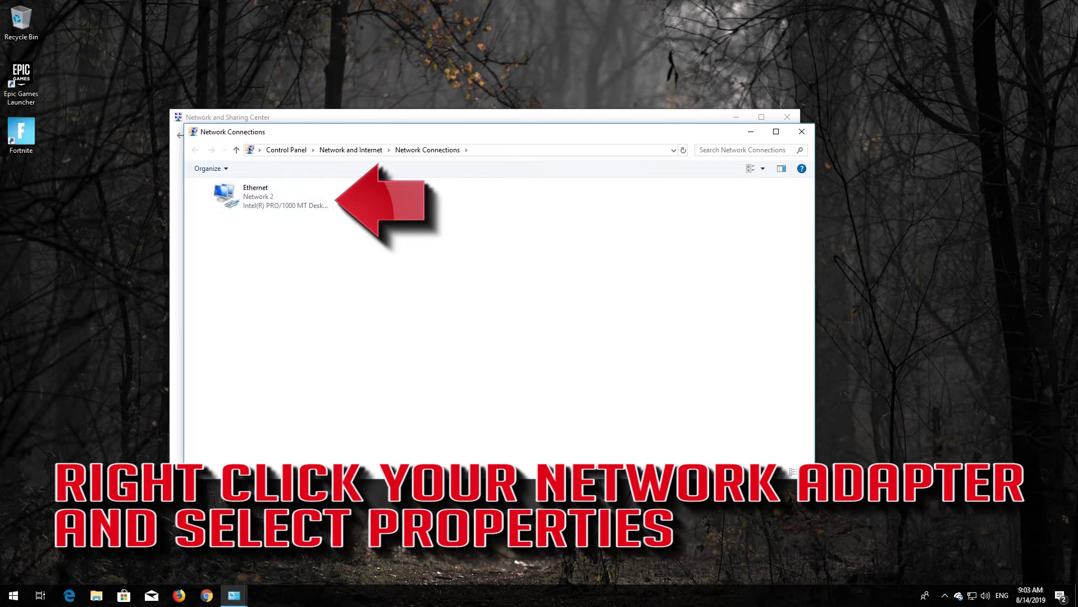
pyautogui.rightClick(266, 199)
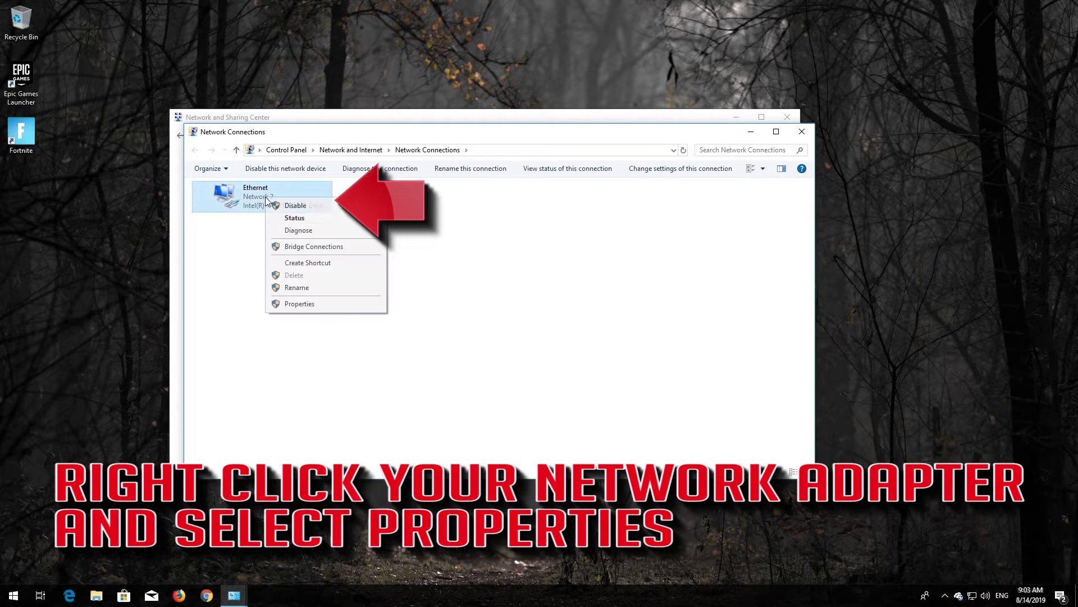
pyautogui.click(307, 305)
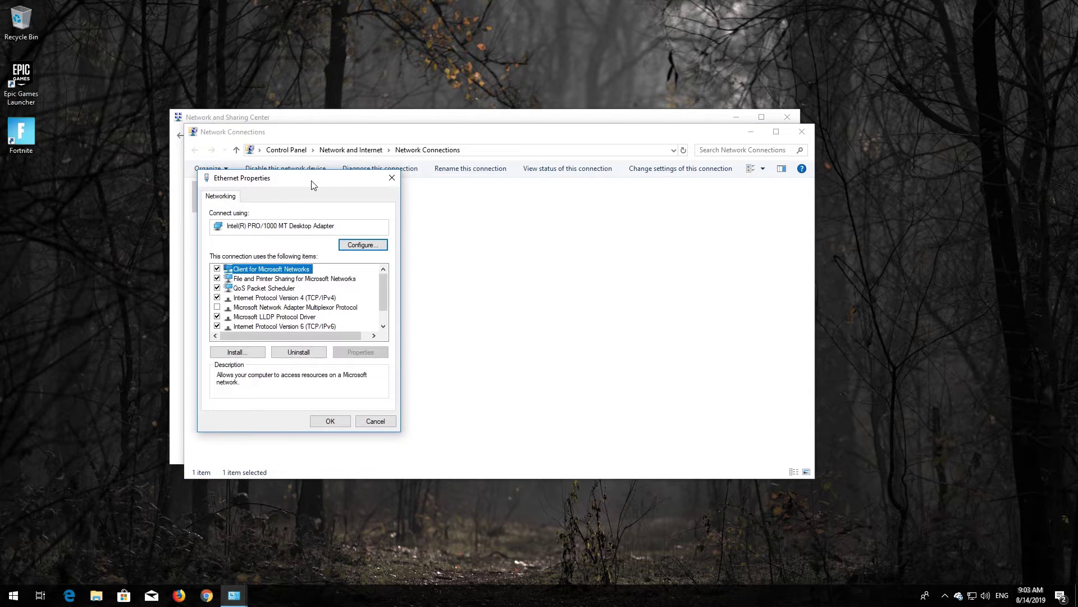
# Set the Ethernet TCP/IPv4 DNS servers to 1.1.1.1 preferred and 1.0.0.1 alternate
pyautogui.moveTo(313, 182); pyautogui.dragTo(518, 189)
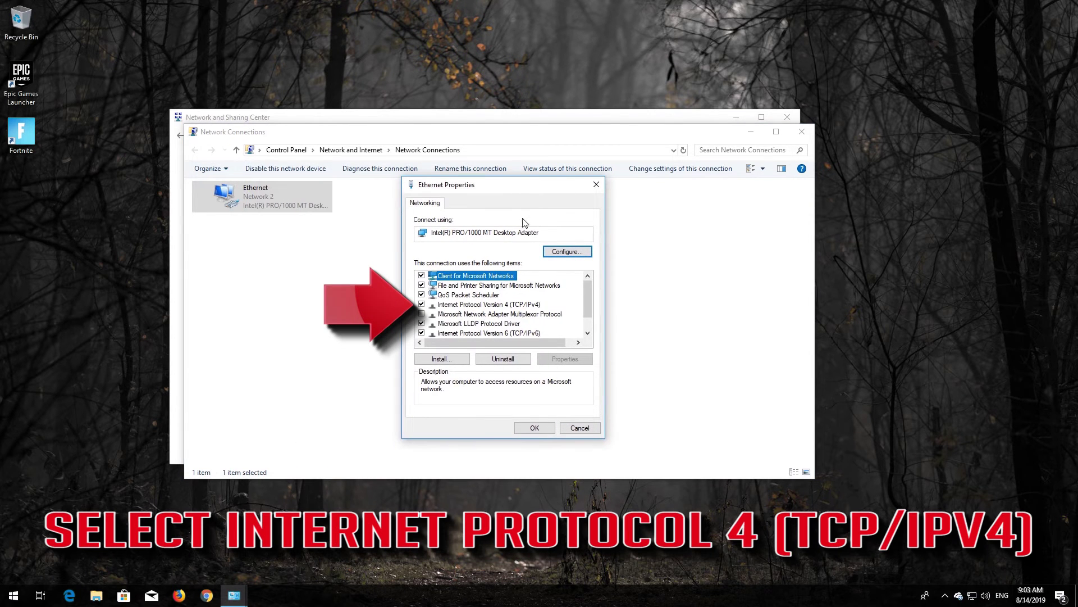
pyautogui.click(436, 305)
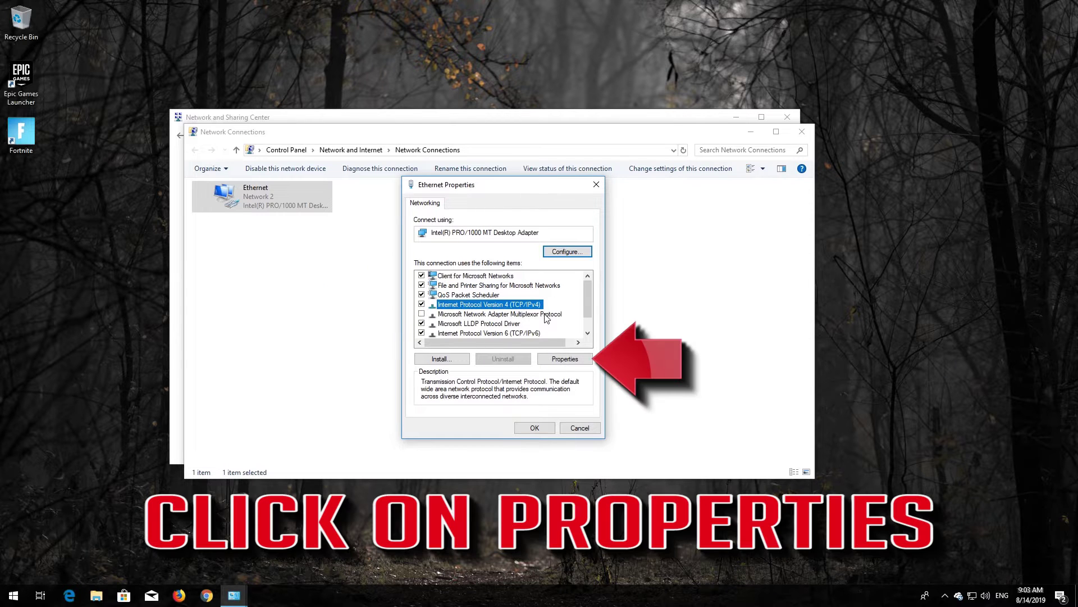
pyautogui.click(573, 362)
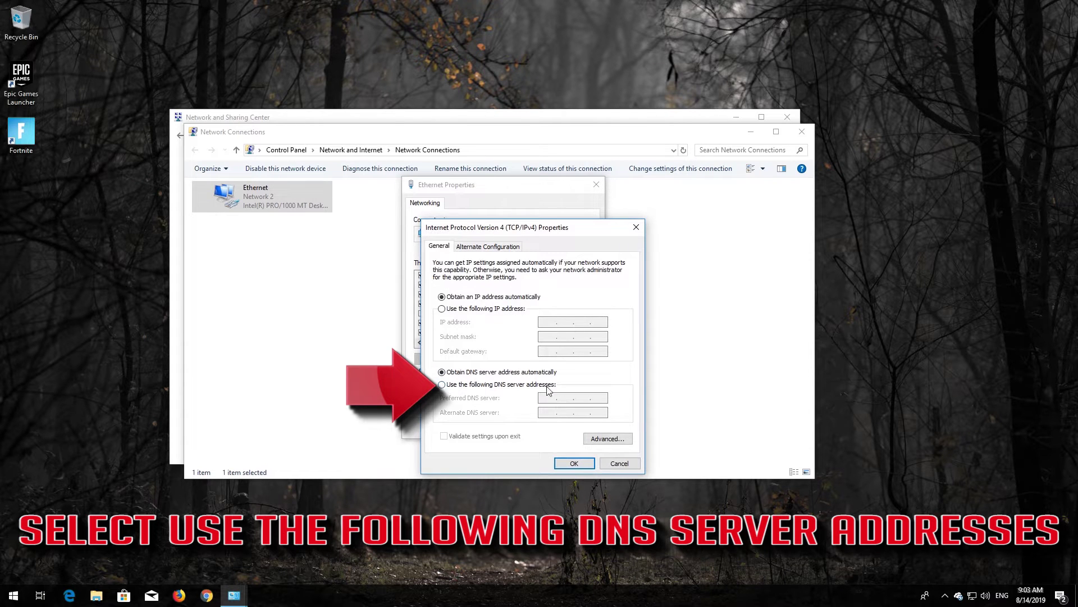
pyautogui.click(444, 386)
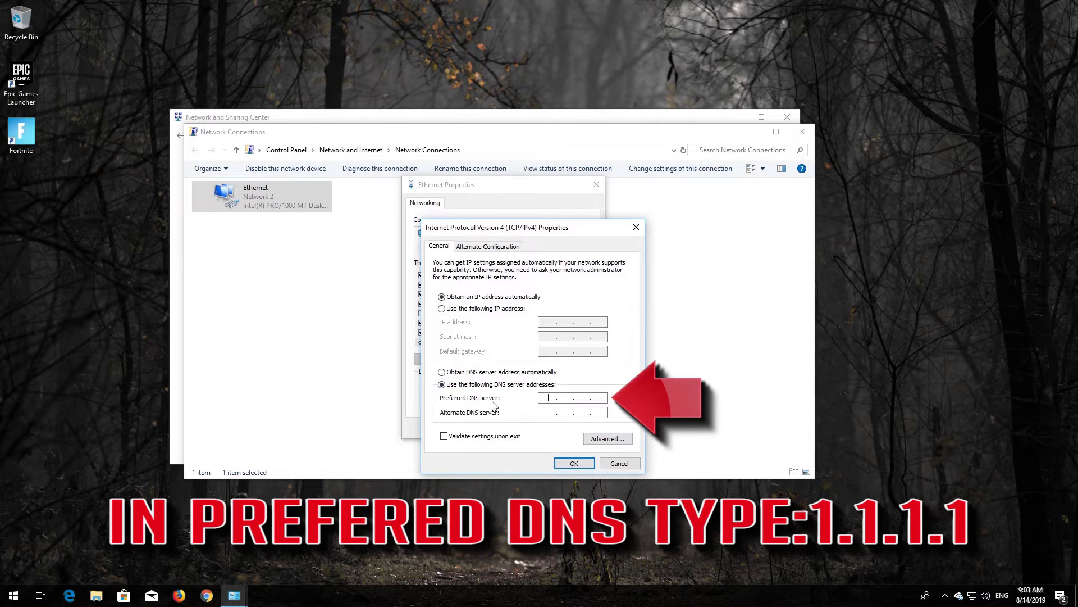
pyautogui.press('Tab')
pyautogui.write('1.1.1.1')
pyautogui.click(550, 413)
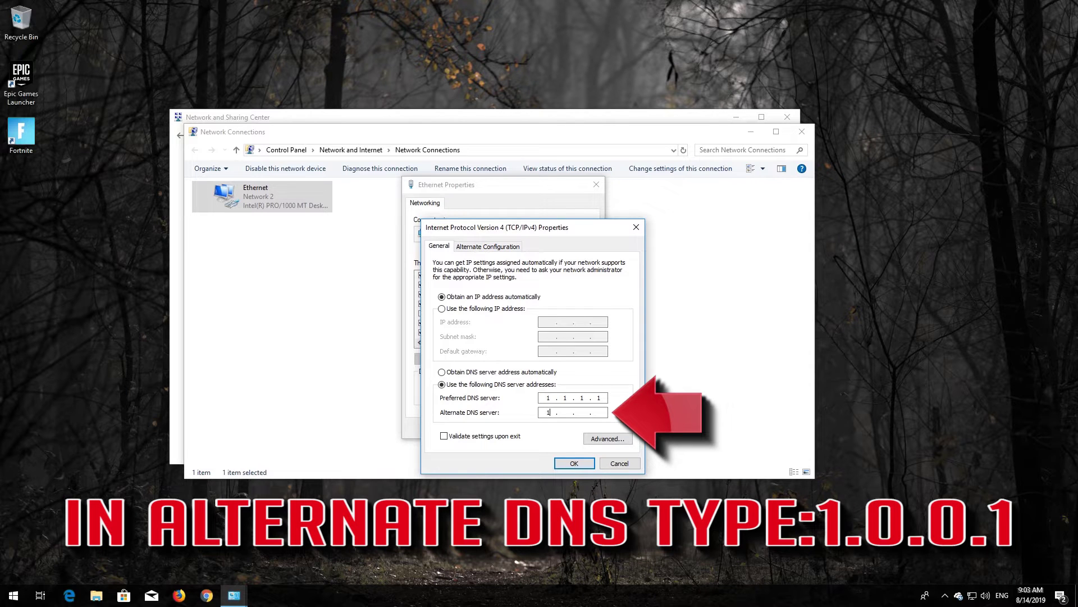
pyautogui.write('1.0')
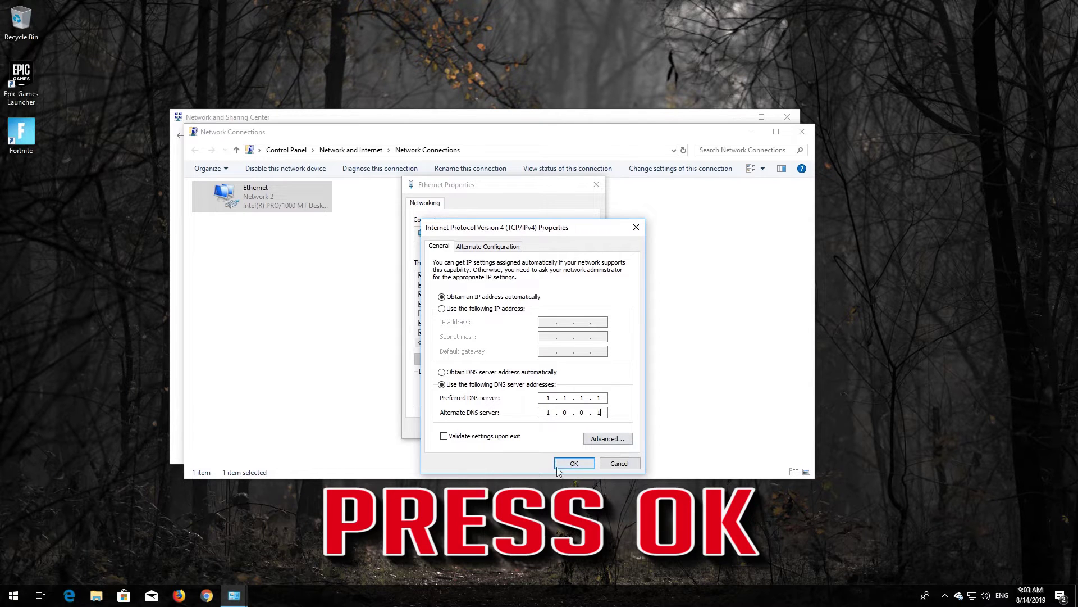
pyautogui.click(572, 463)
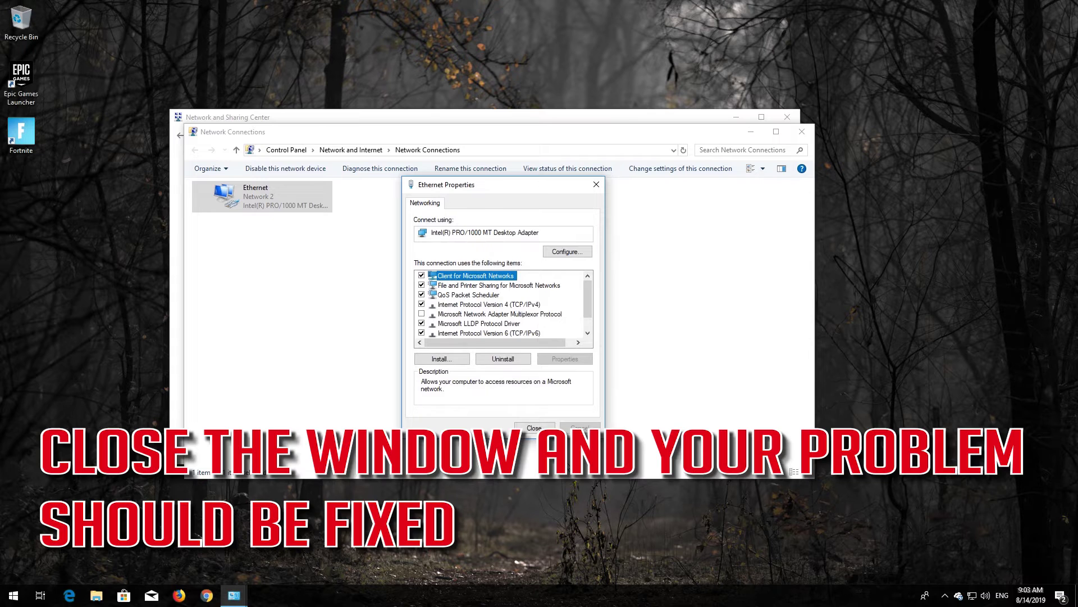
# Close the Ethernet properties and launch Command Prompt as administrator
pyautogui.click(539, 427)
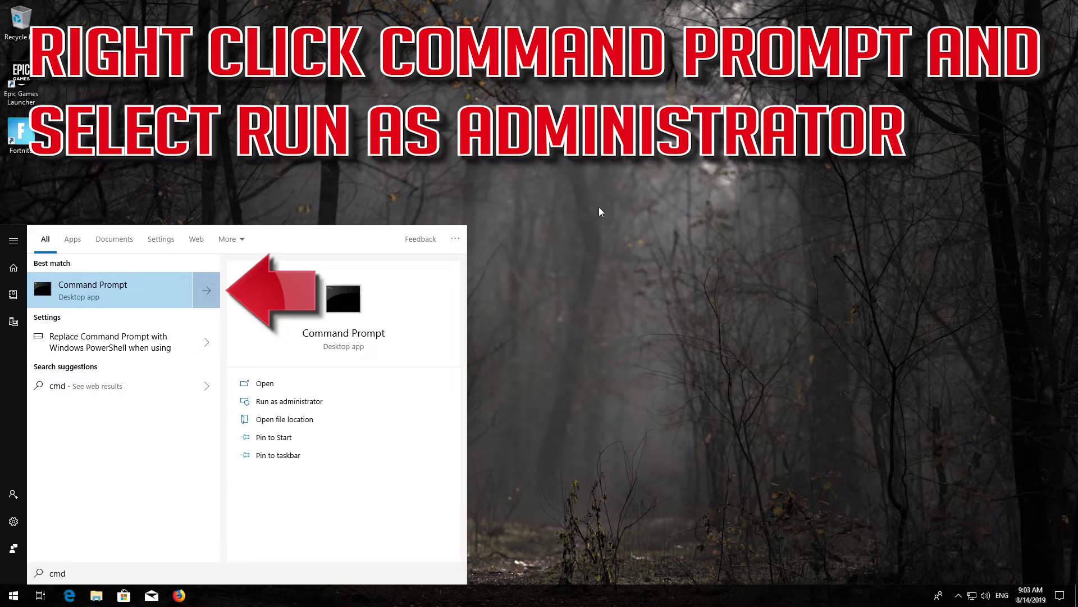
pyautogui.rightClick(118, 292)
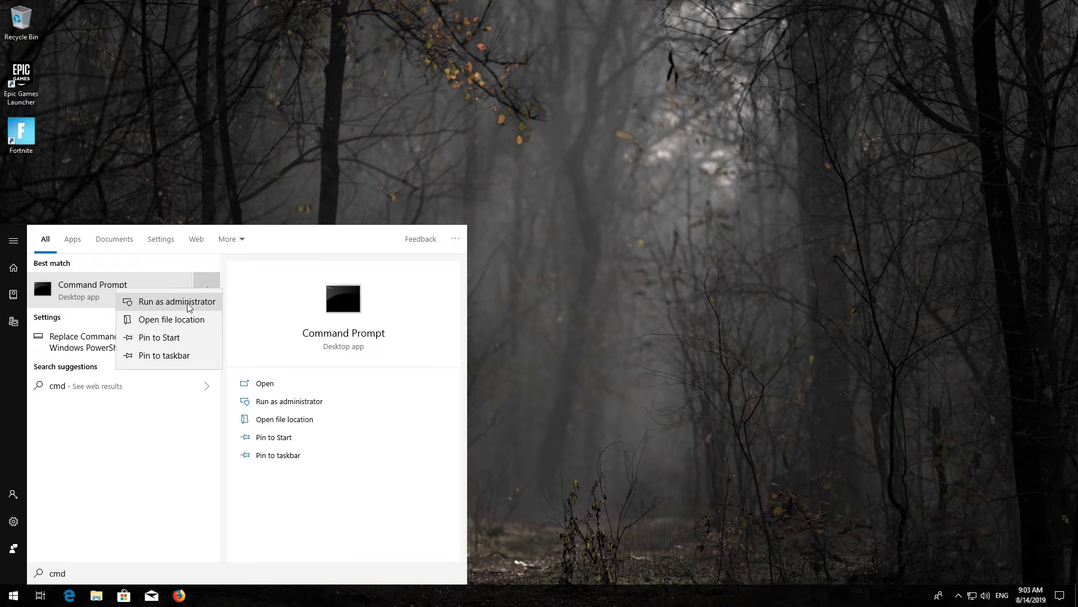
pyautogui.click(189, 304)
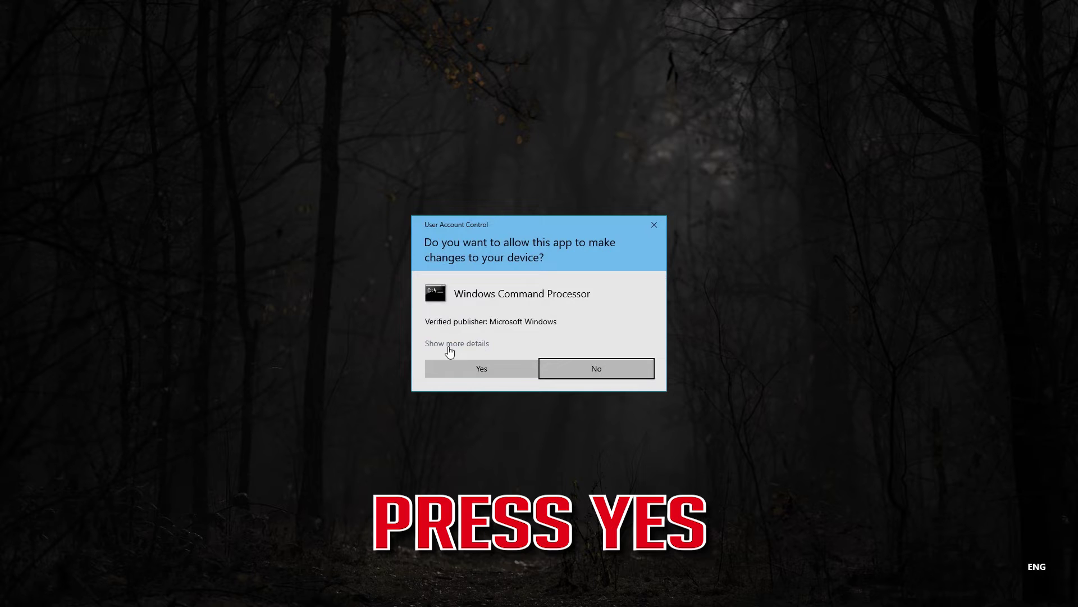
# Approve the UAC prompt and reset the IP stack with netsh, logging to C:\resetlog.txt
pyautogui.click(482, 369)
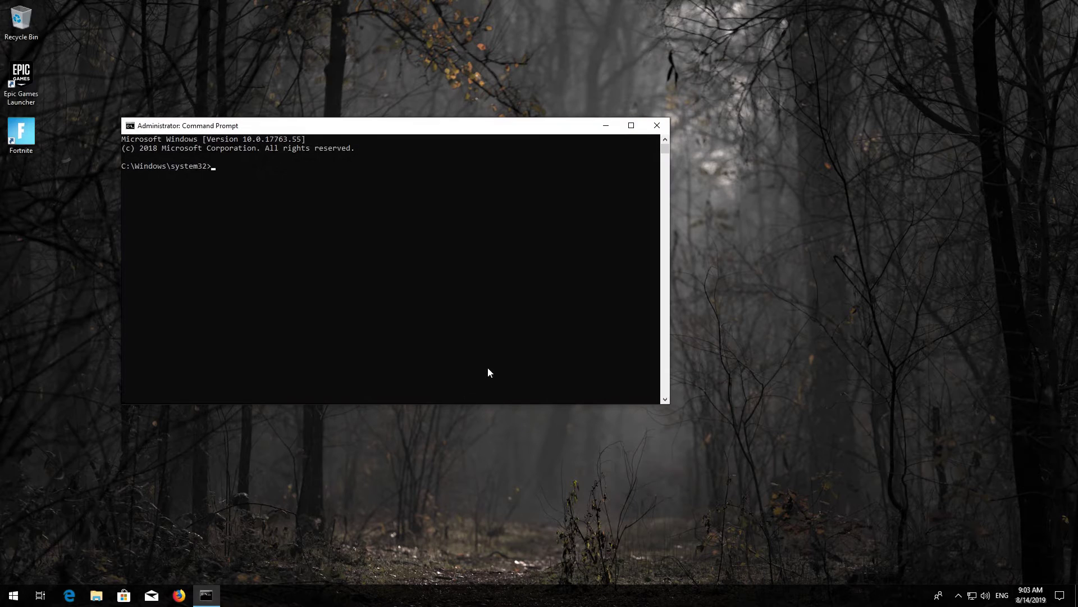
pyautogui.moveTo(386, 135); pyautogui.dragTo(548, 152)
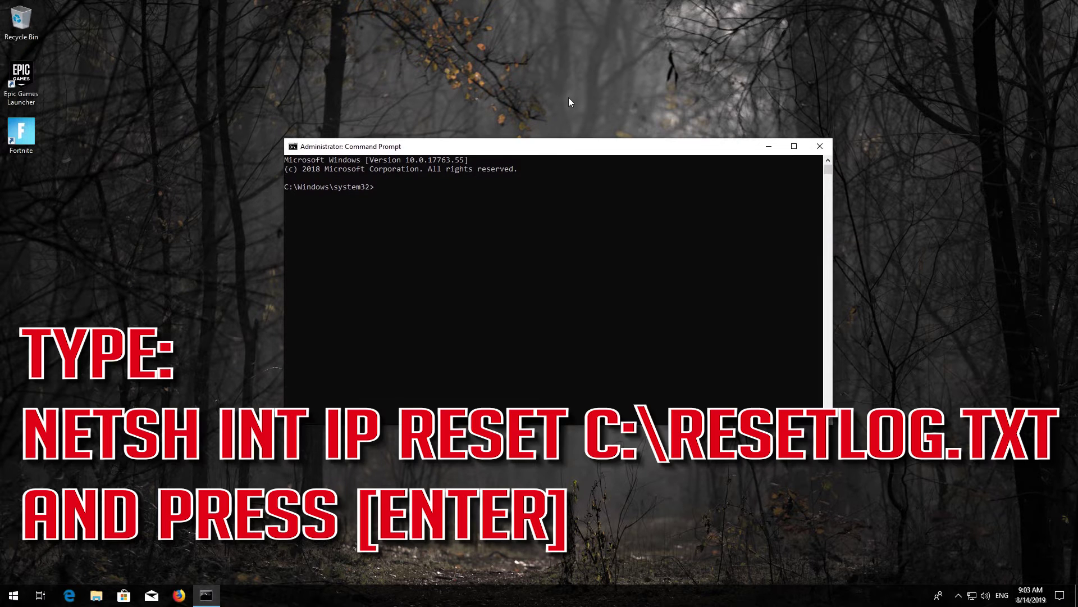
pyautogui.write('netsh int ip reset C:\\resetlog.txt')
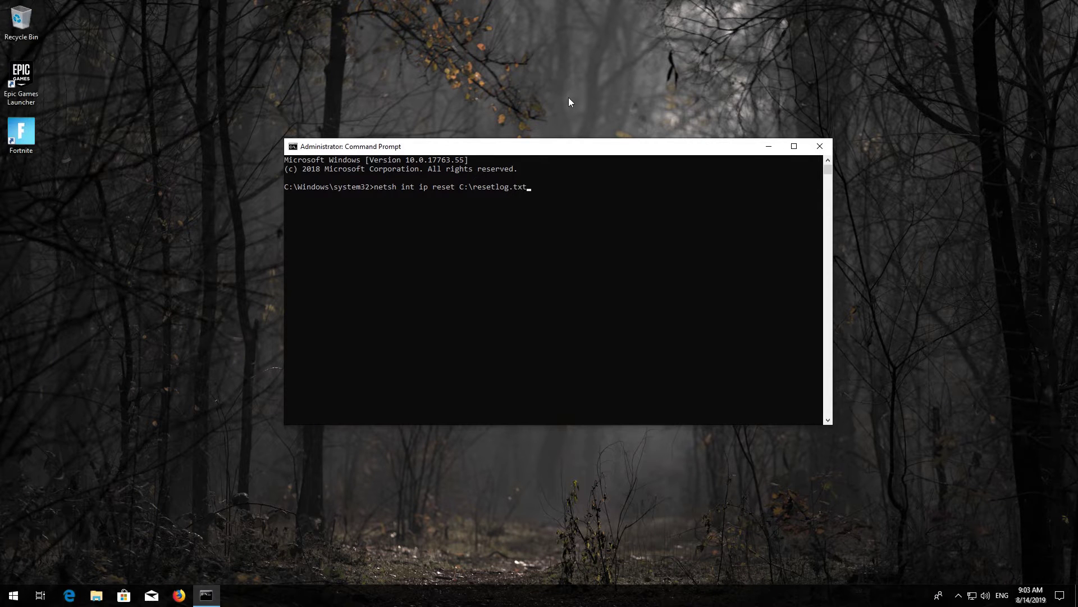
pyautogui.press('Return')
# Run netsh winsock reset and ipconfig /flushdns, then exit Command Prompt
pyautogui.write('ne')
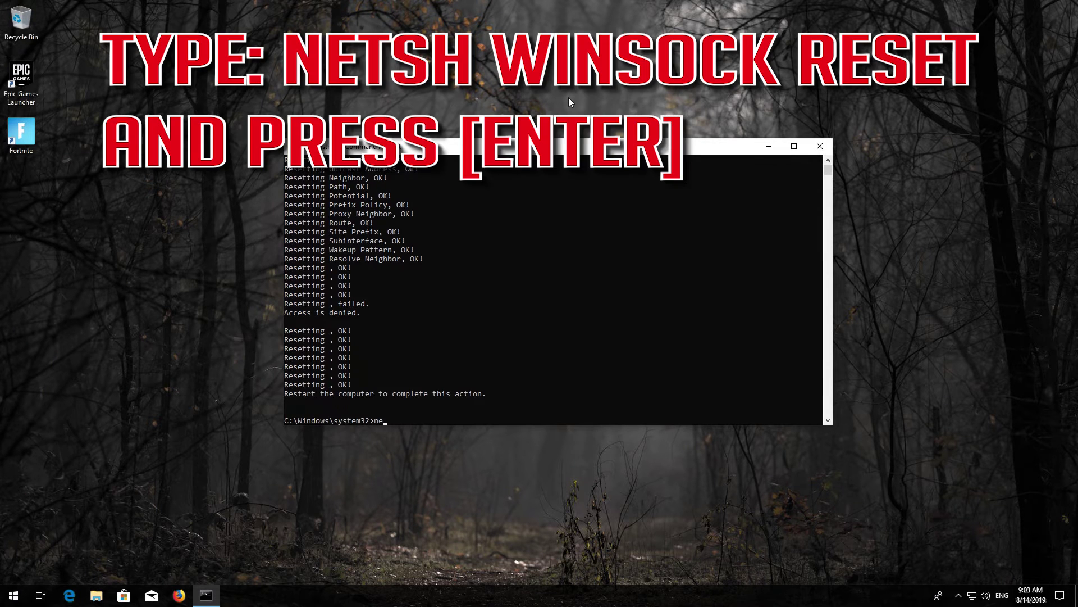
pyautogui.write('tsh winsock reset')
pyautogui.press('Return')
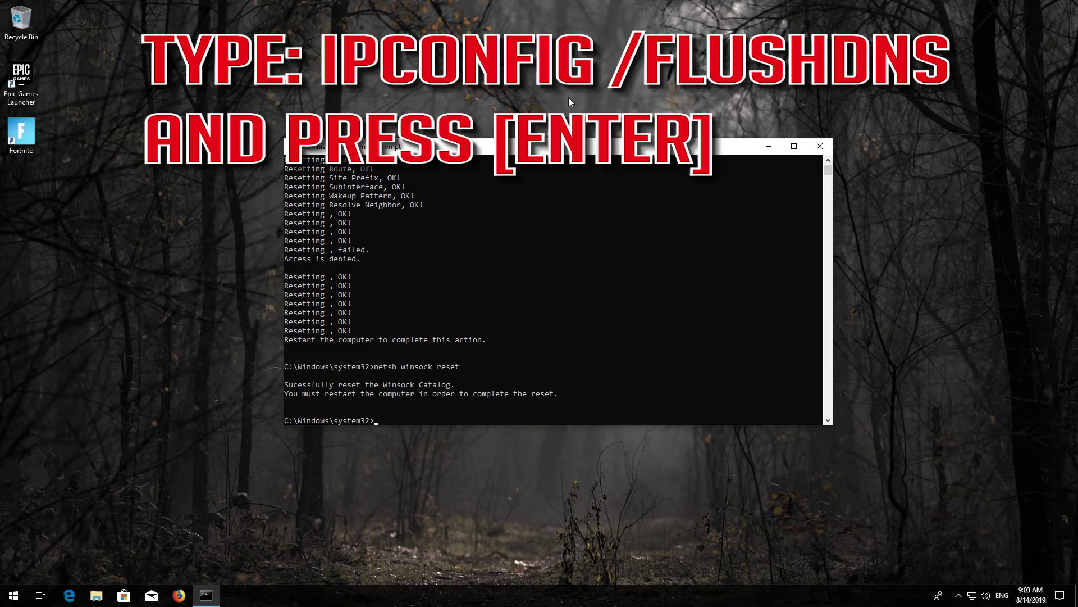
pyautogui.write('ipconfig /flushdns')
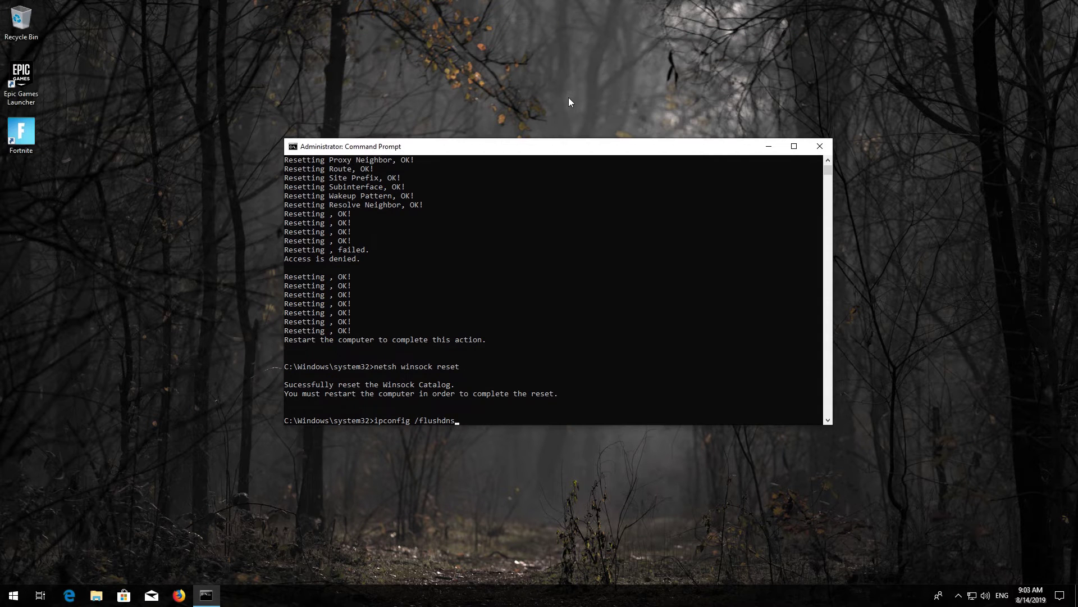
pyautogui.press('Return')
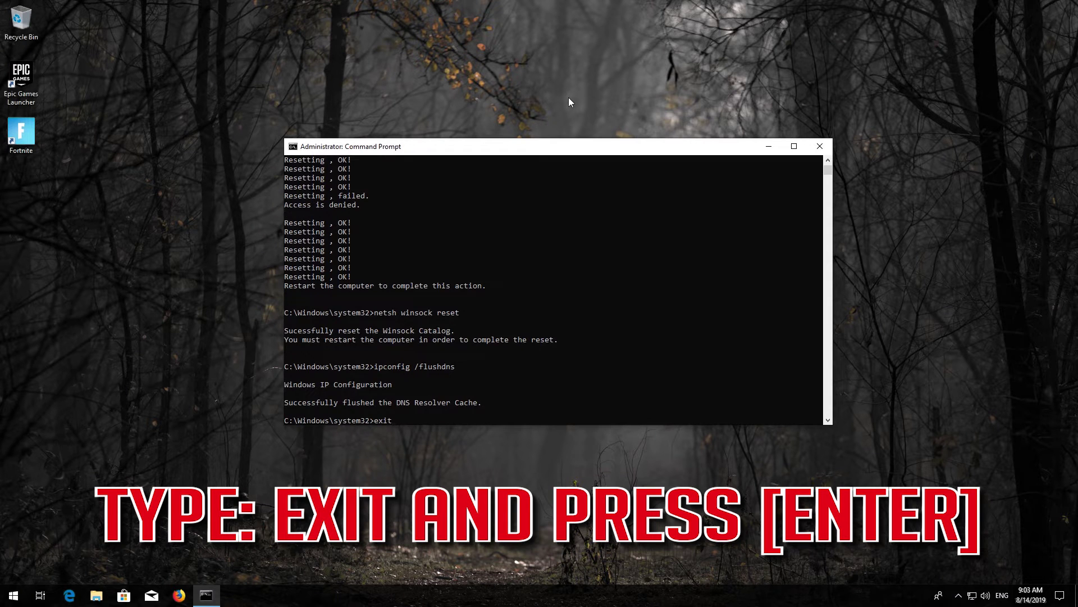
pyautogui.write('exit')
pyautogui.press('Return')
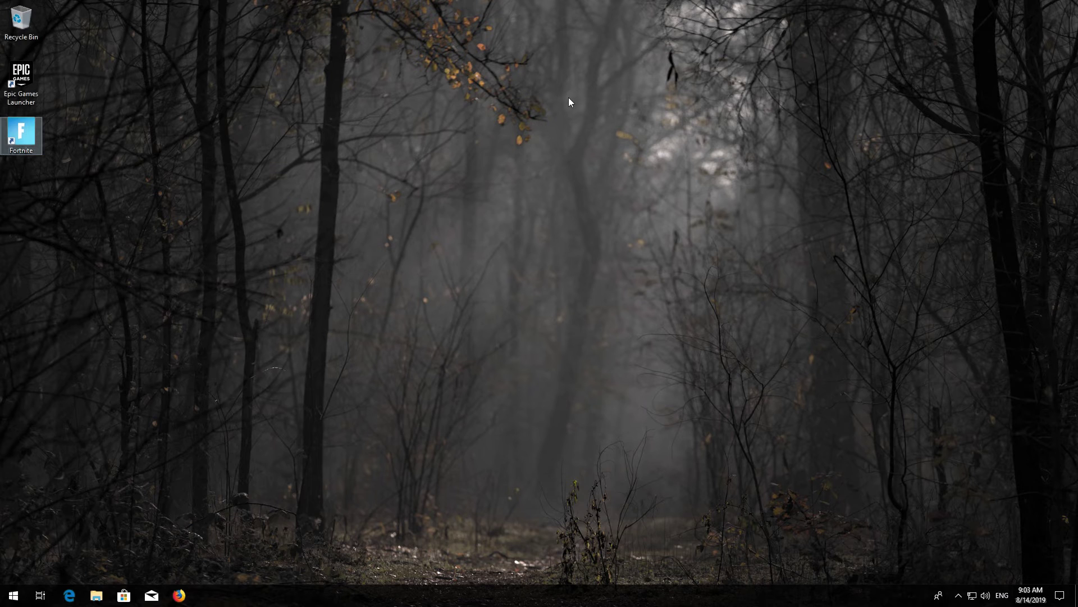
# Restart the PC from the Start menu's power options
pyautogui.click(10, 587)
pyautogui.click(14, 571)
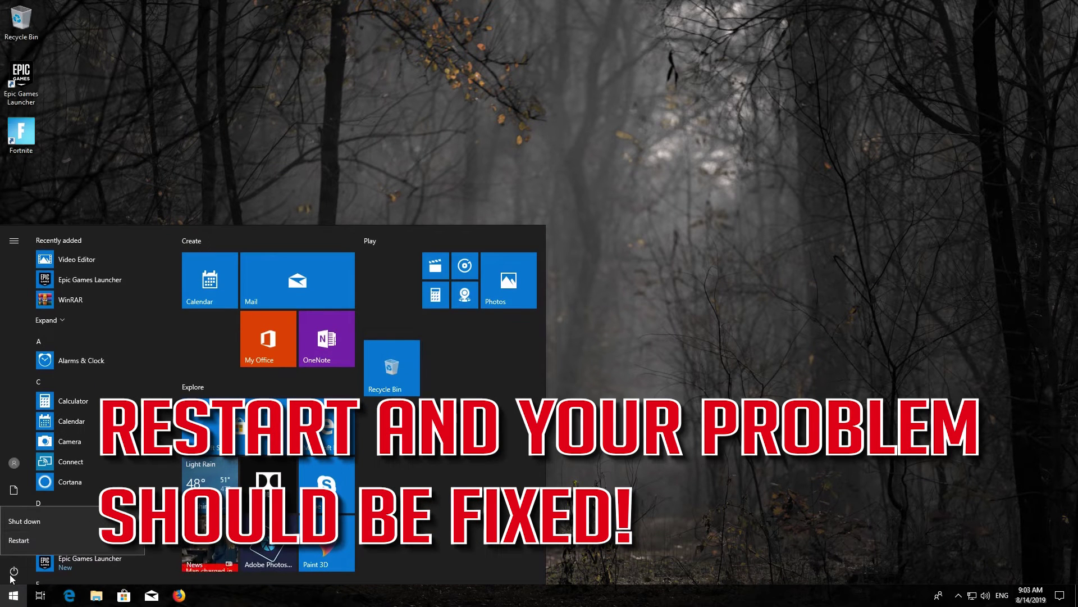
pyautogui.click(19, 540)
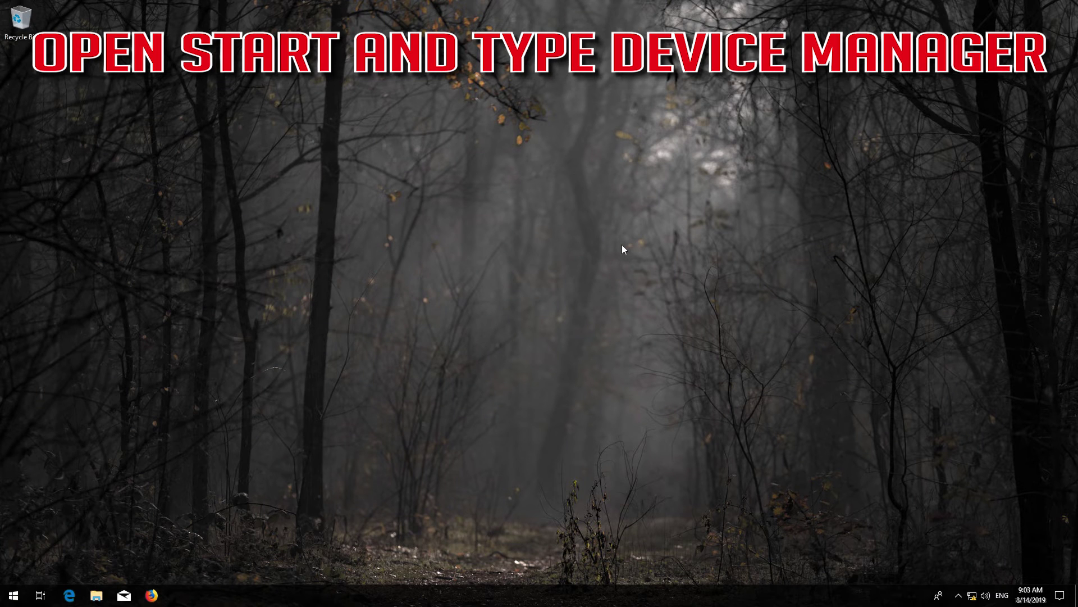
# Search Start for 'device manager' and open Device Manager
pyautogui.press('super')
pyautogui.write('devic')
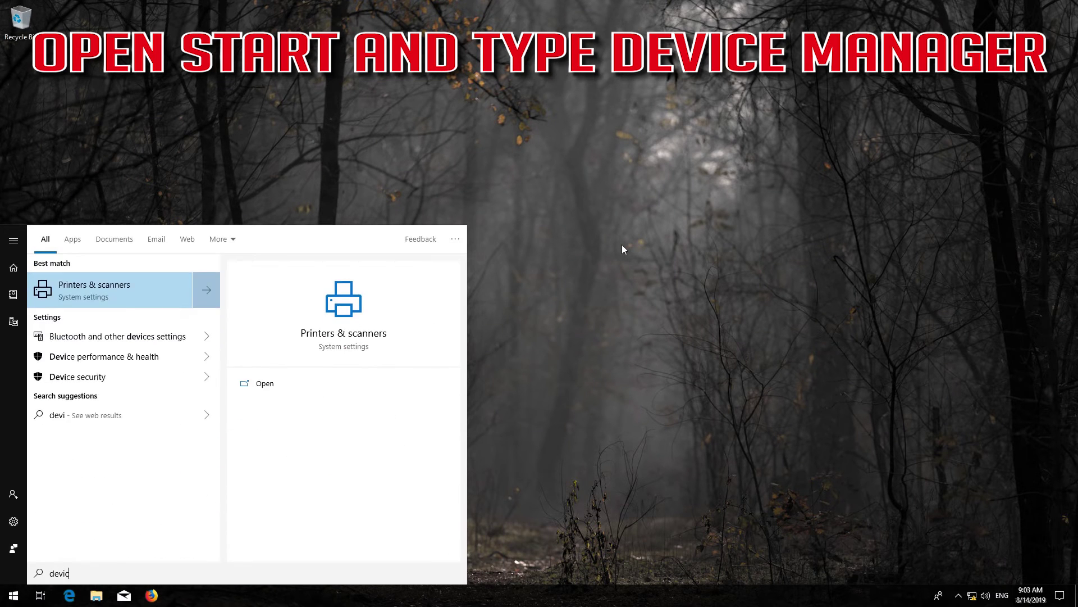
pyautogui.write('e m')
pyautogui.write('anager')
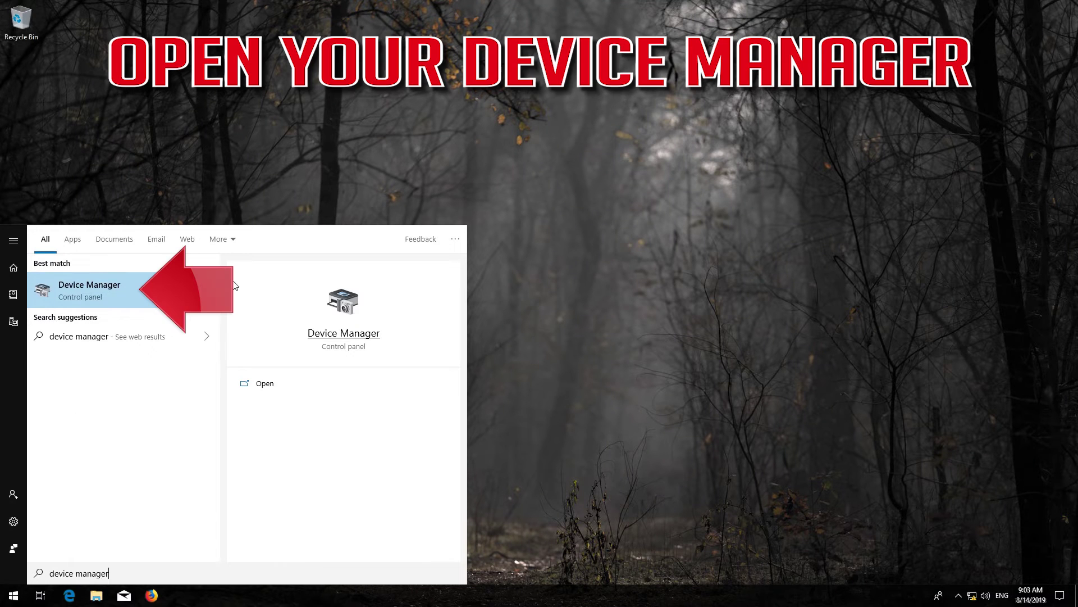
pyautogui.click(110, 291)
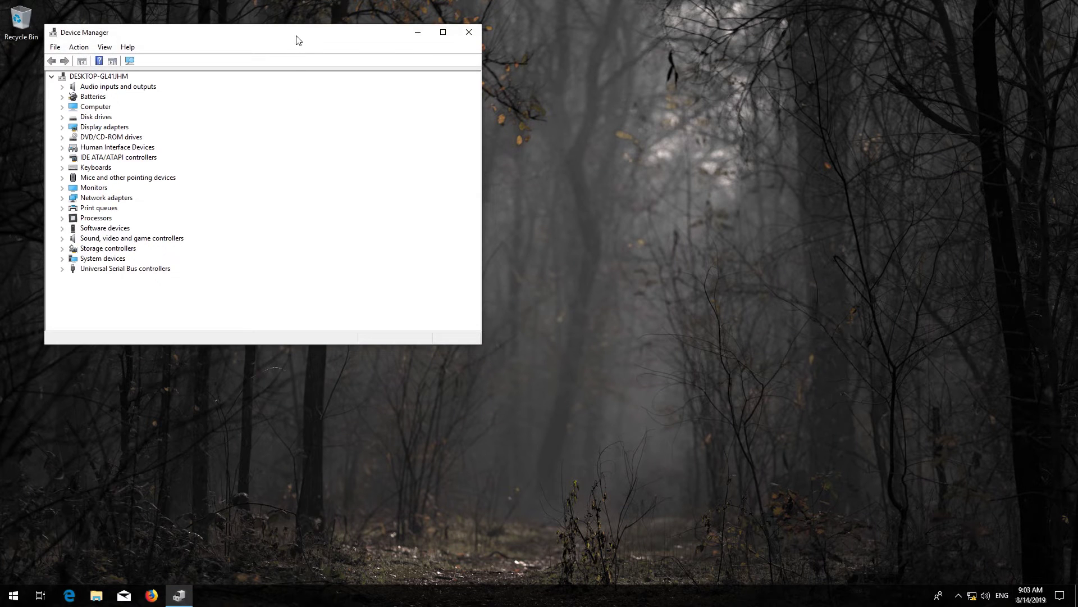
# Uninstall the Intel(R) PRO/1000 MT Desktop Adapter under Network adapters
pyautogui.moveTo(298, 37); pyautogui.dragTo(529, 108)
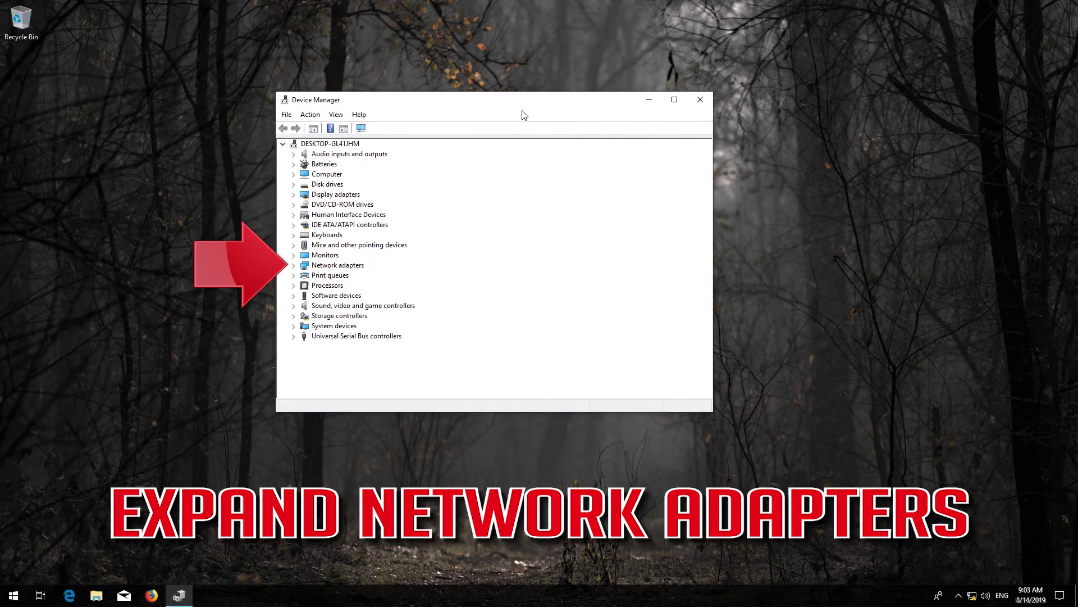
pyautogui.click(337, 262)
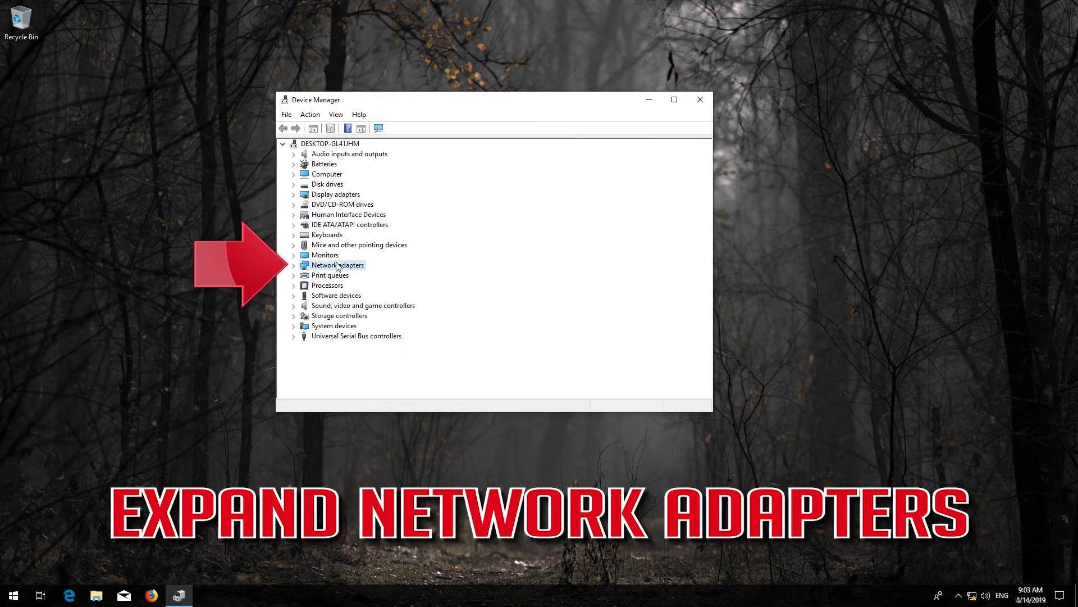
pyautogui.click(294, 265)
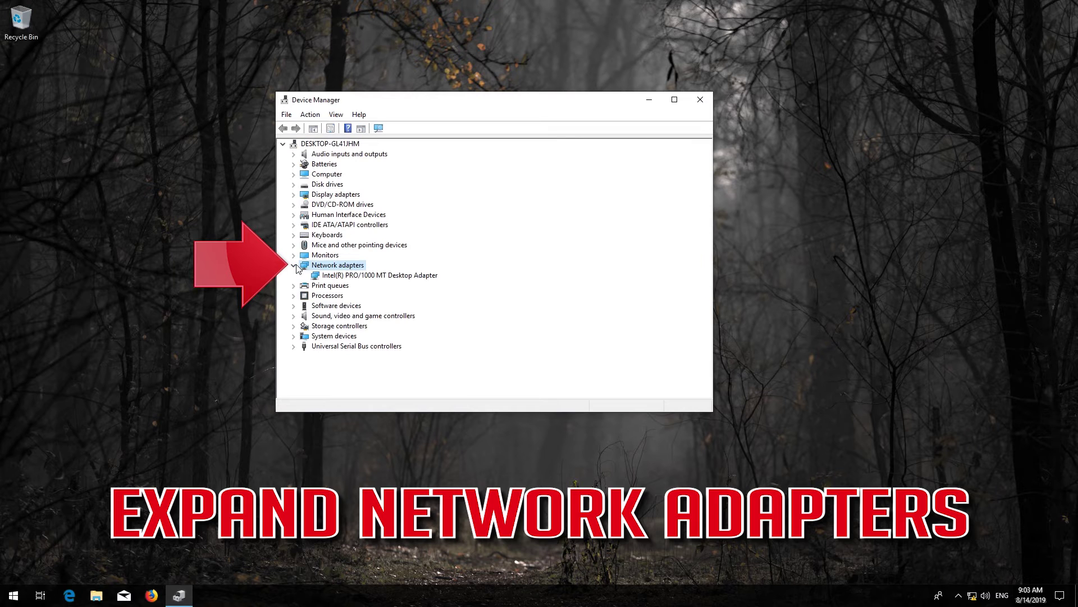
pyautogui.click(339, 276)
pyautogui.rightClick(339, 275)
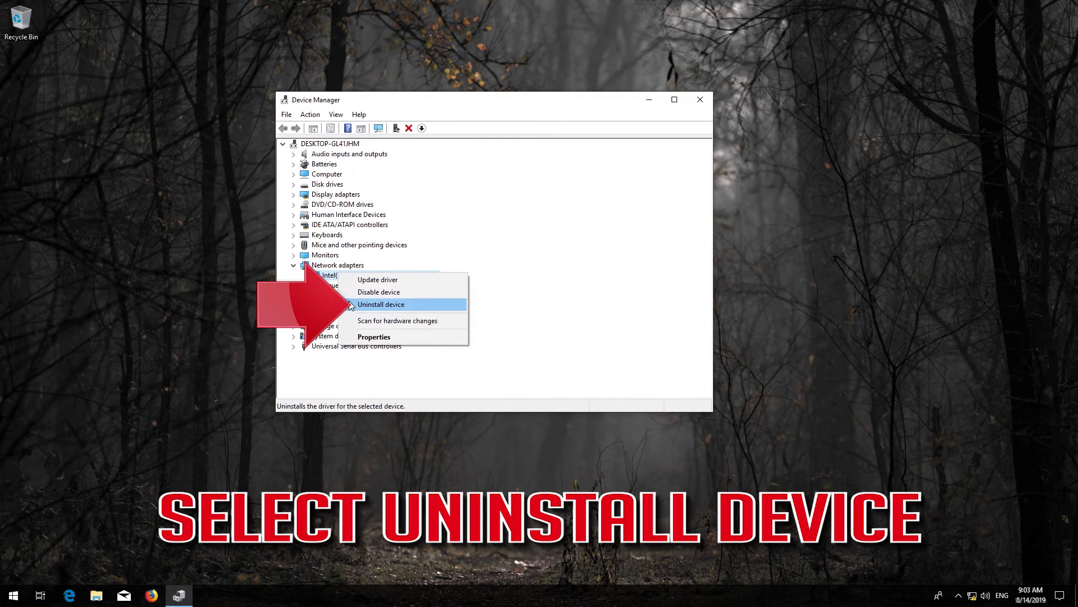
pyautogui.click(381, 305)
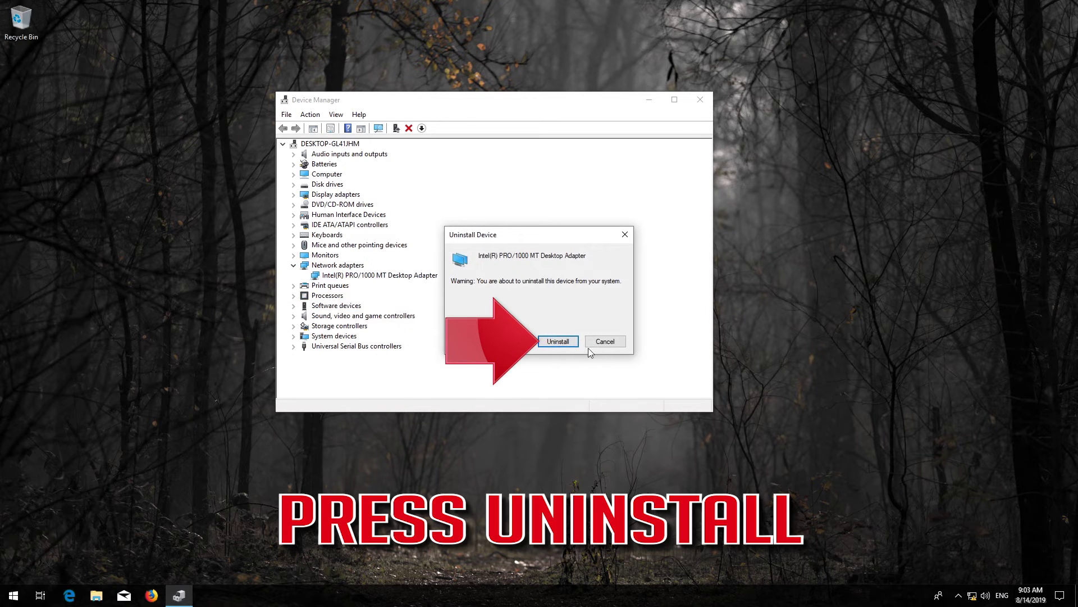
pyautogui.click(559, 342)
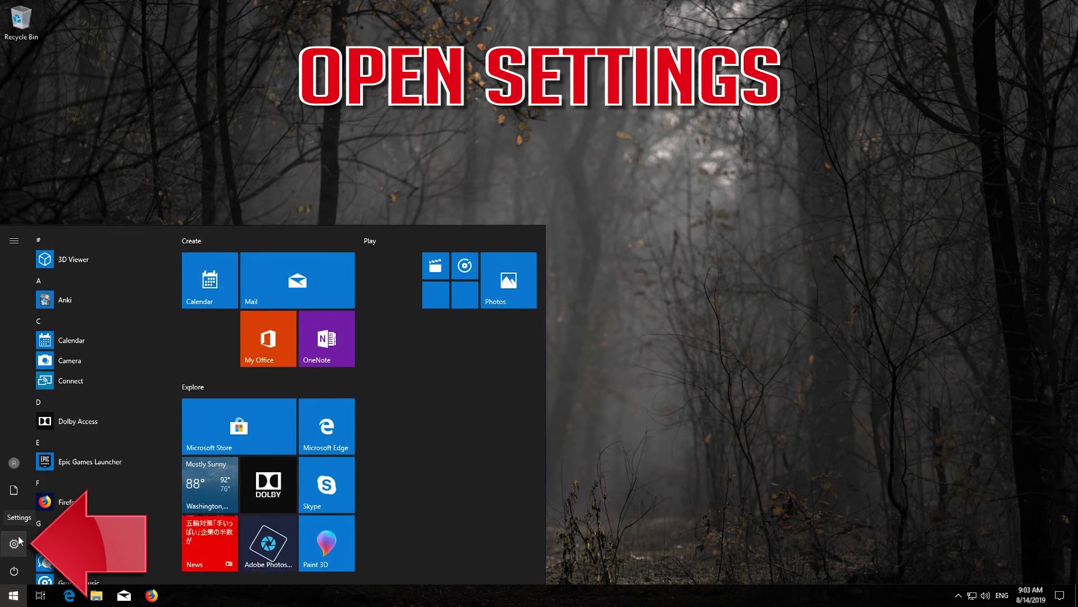
# Go to Settings > Network & Internet Status and scroll down to the Network reset link
pyautogui.click(19, 540)
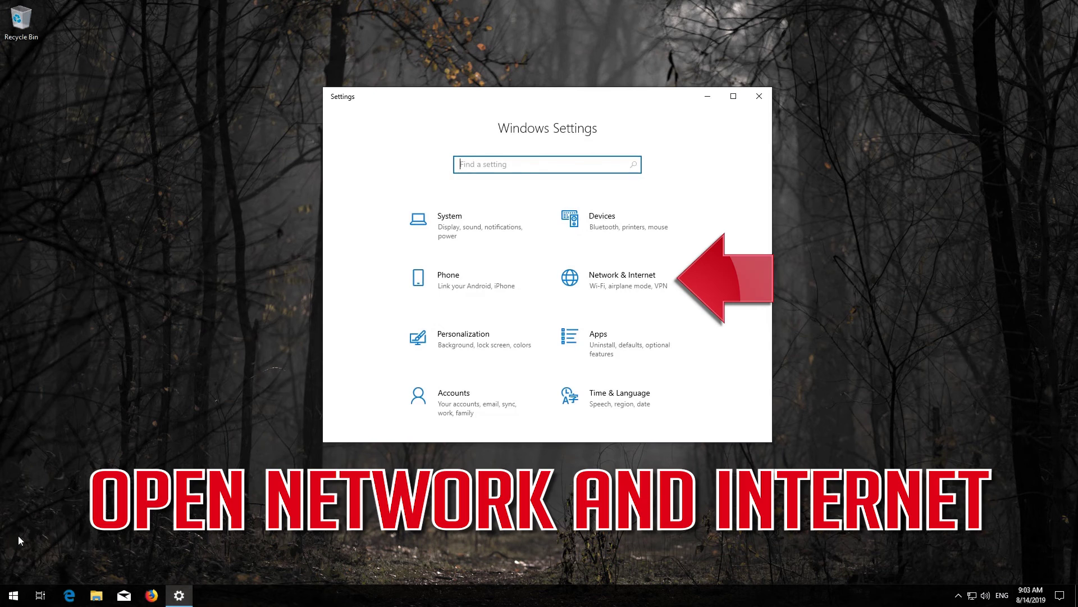
pyautogui.click(634, 281)
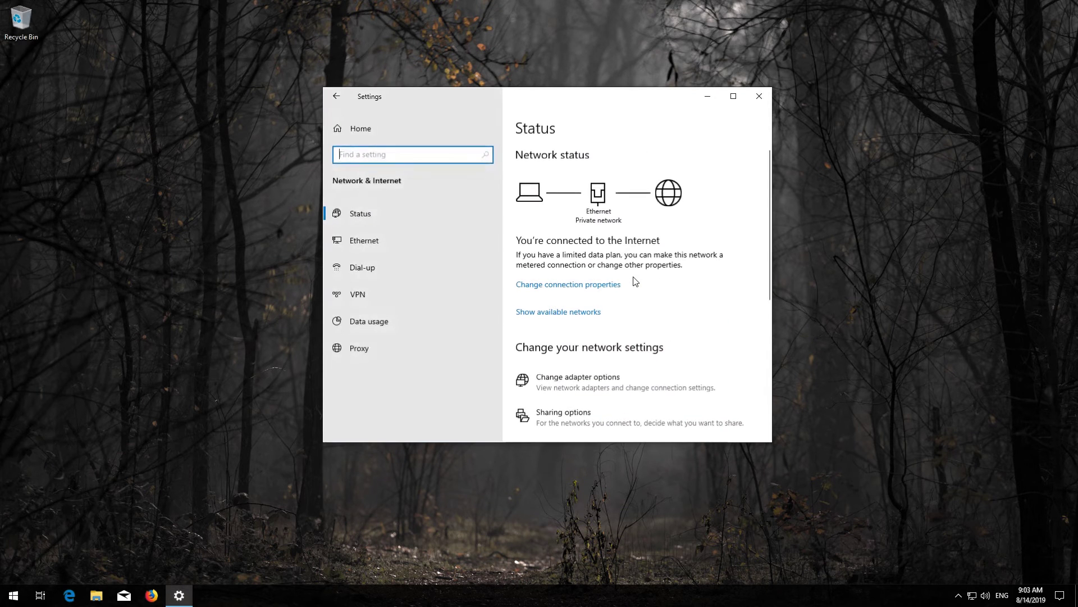
pyautogui.scroll(-5, 634, 280)
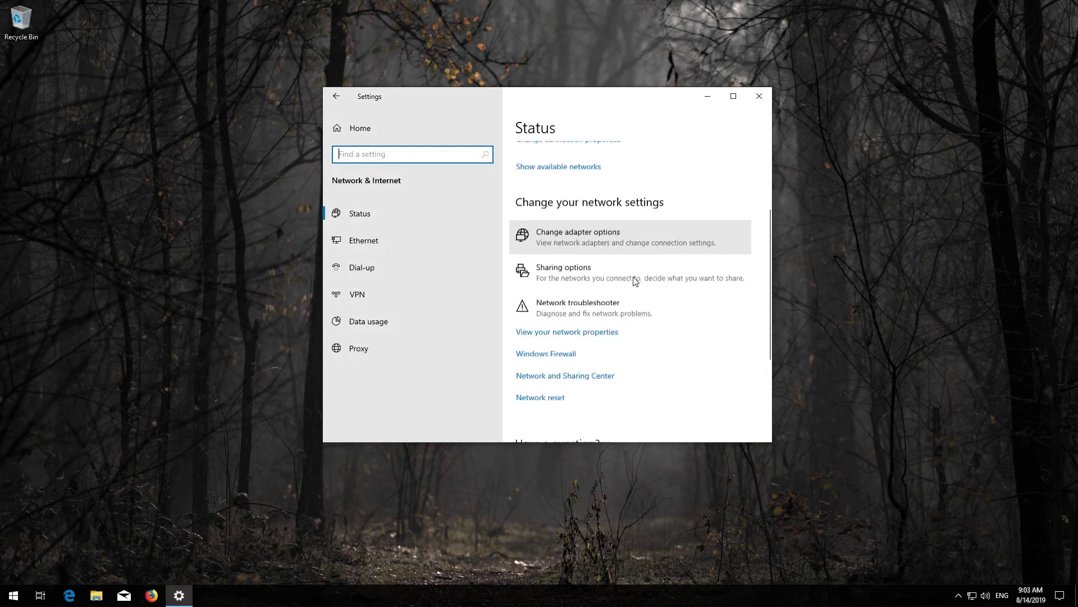
pyautogui.scroll(-2, 635, 281)
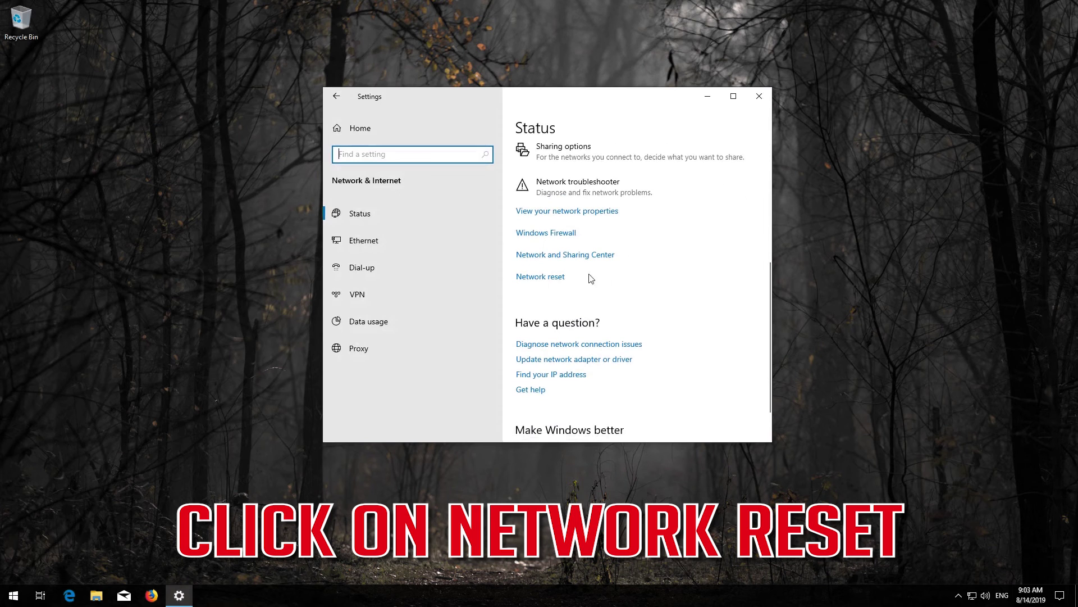
# Run Network reset with Reset now and confirm it
pyautogui.click(540, 276)
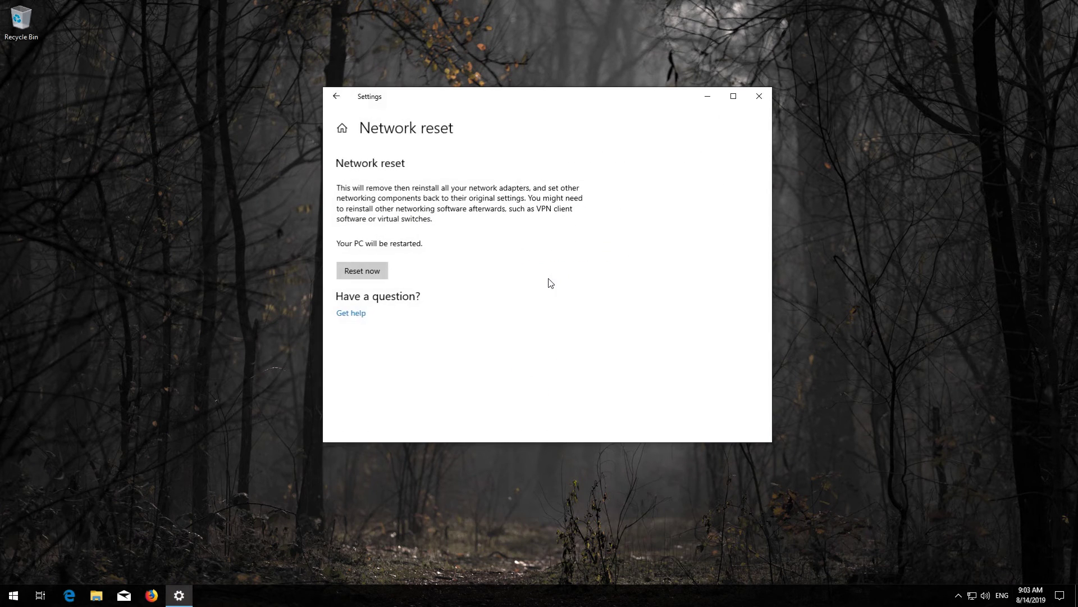
pyautogui.click(371, 269)
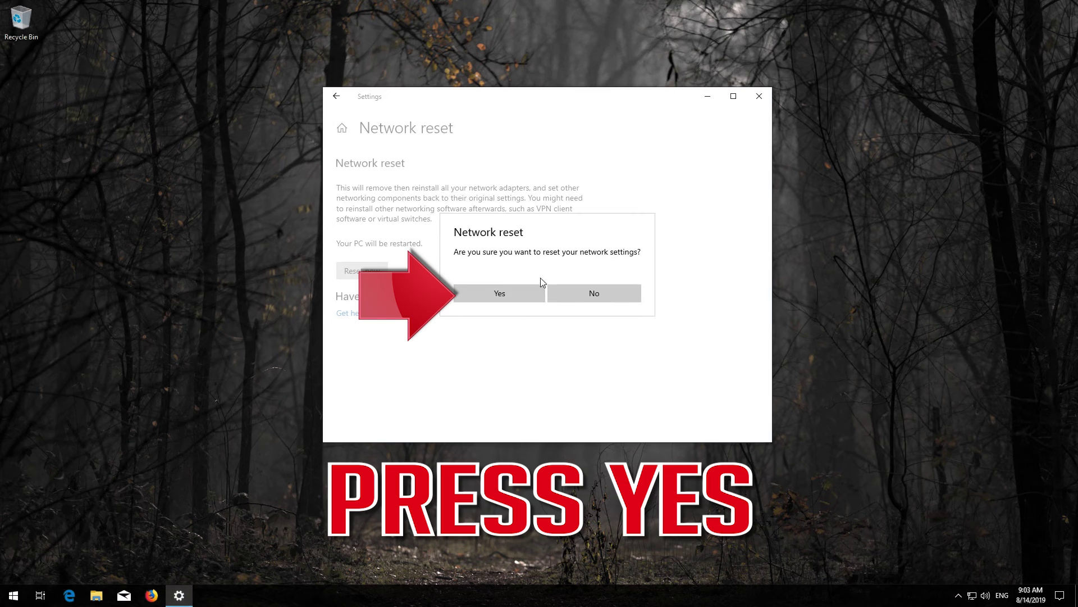
pyautogui.click(514, 285)
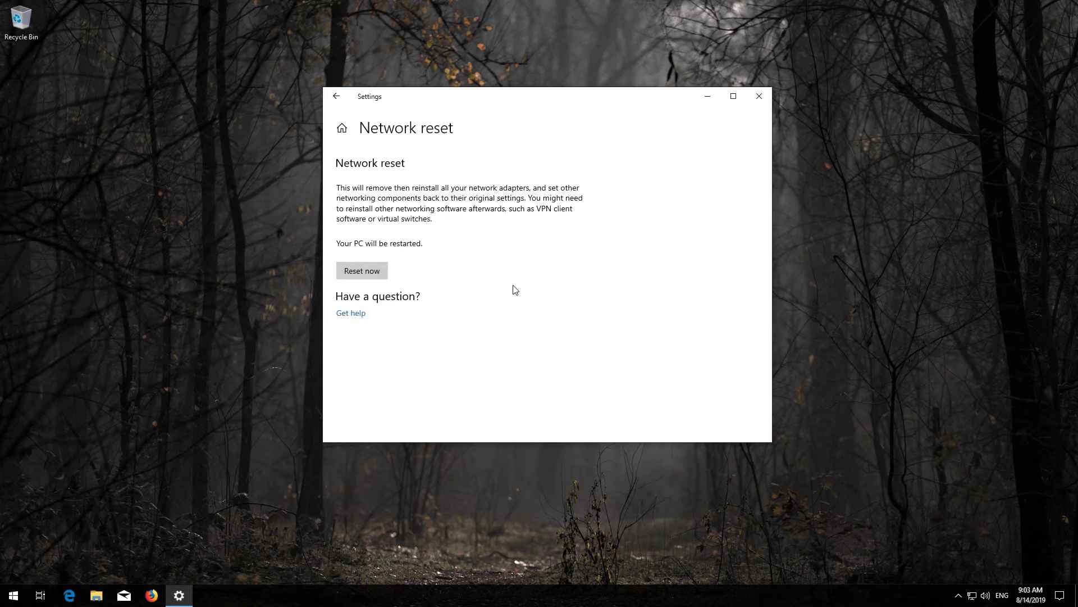
# Restart the PC from the Start menu to finish the reset
pyautogui.click(13, 594)
pyautogui.click(13, 570)
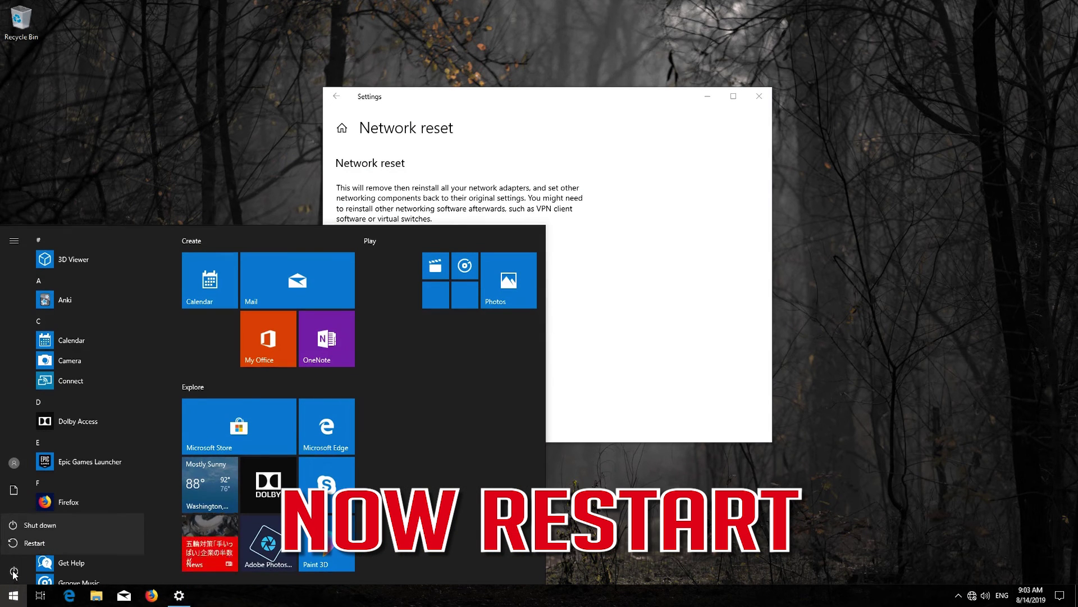
pyautogui.click(35, 543)
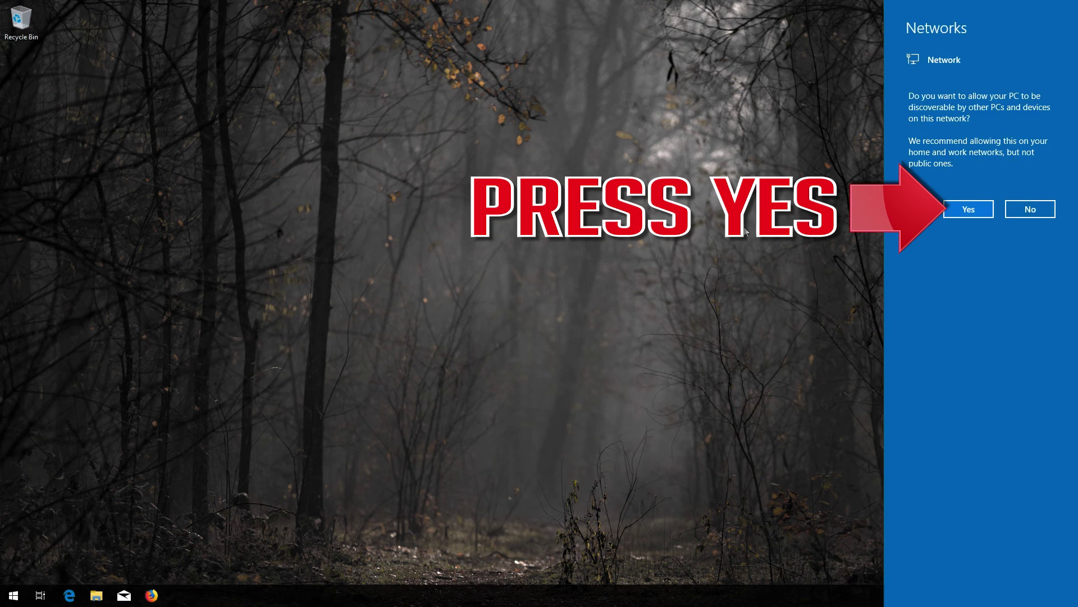
# Answer Yes on the Networks prompt to make the PC discoverable
pyautogui.click(968, 209)
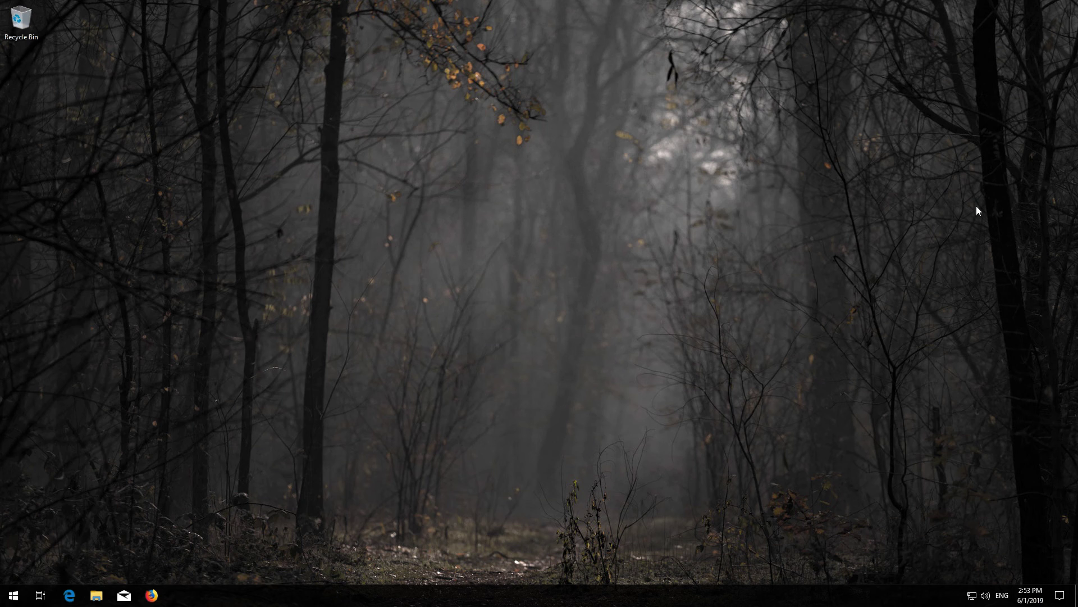